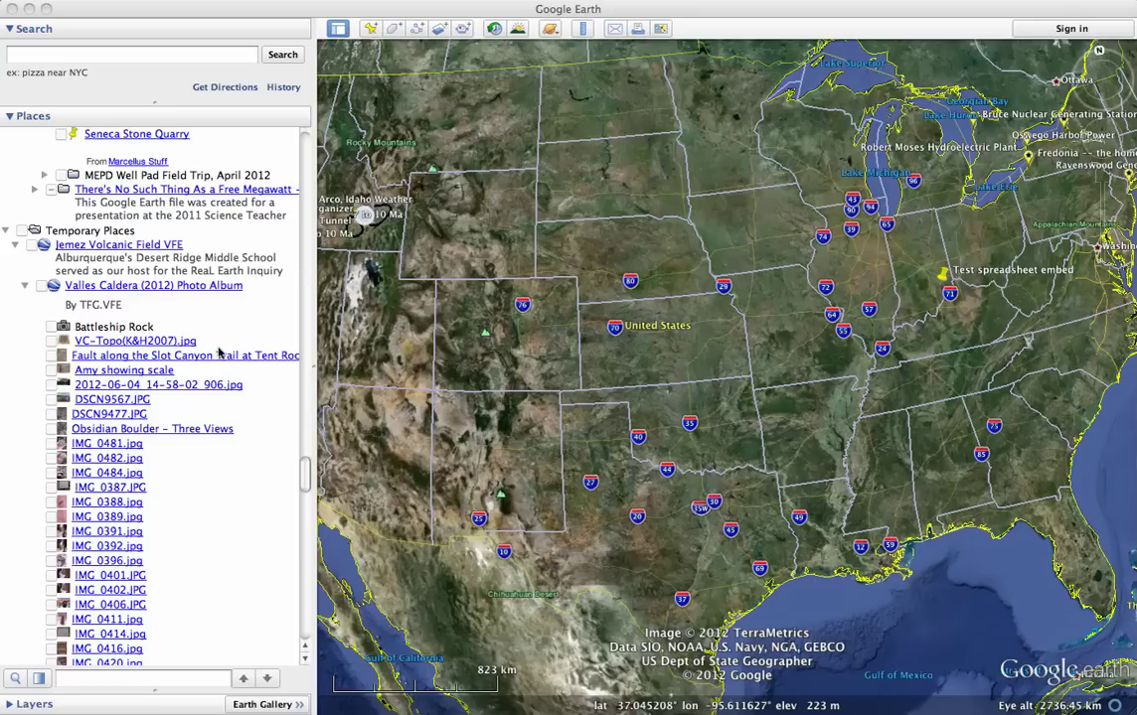
Turn on the Obsidian Boulder – Three Views photo and zoom in from the US view.
left_click(56, 431)
left_click(53, 429)
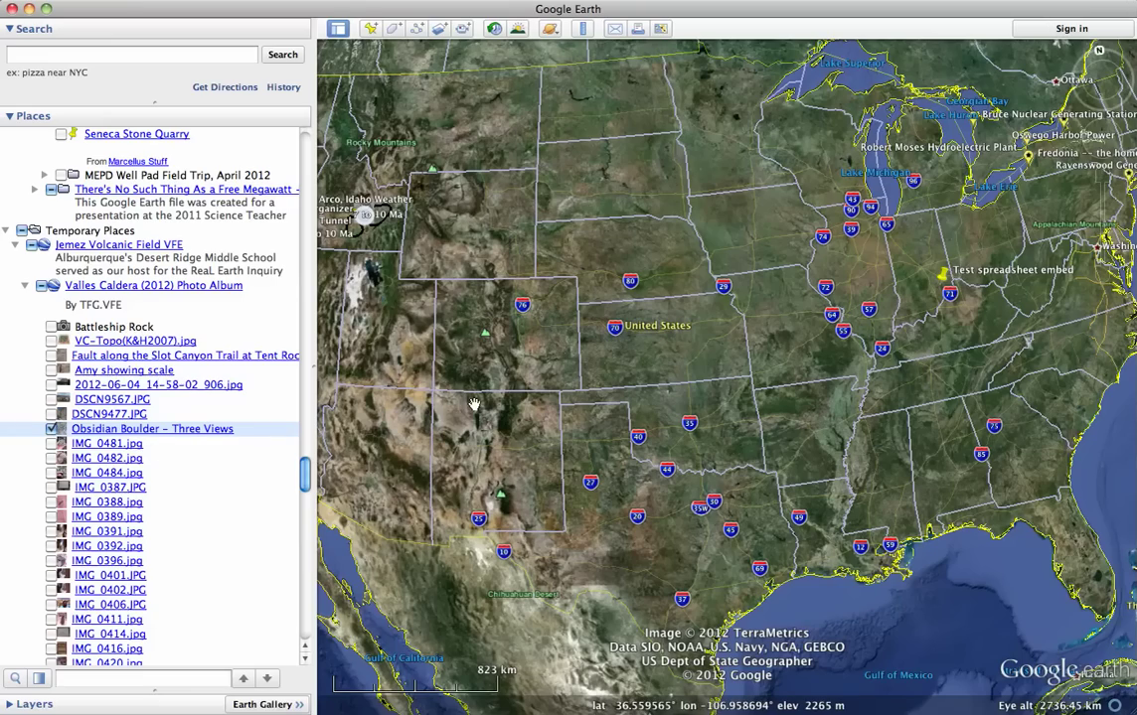
scroll(474, 404, "up", 5)
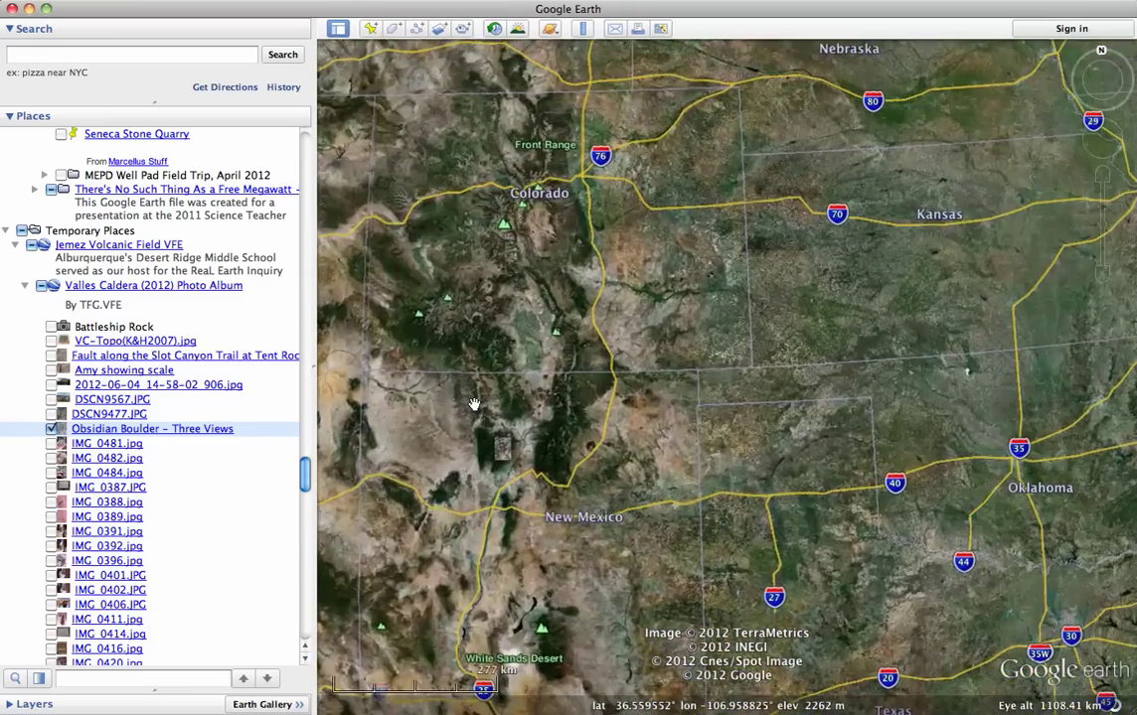
scroll(527, 427, "up", 5)
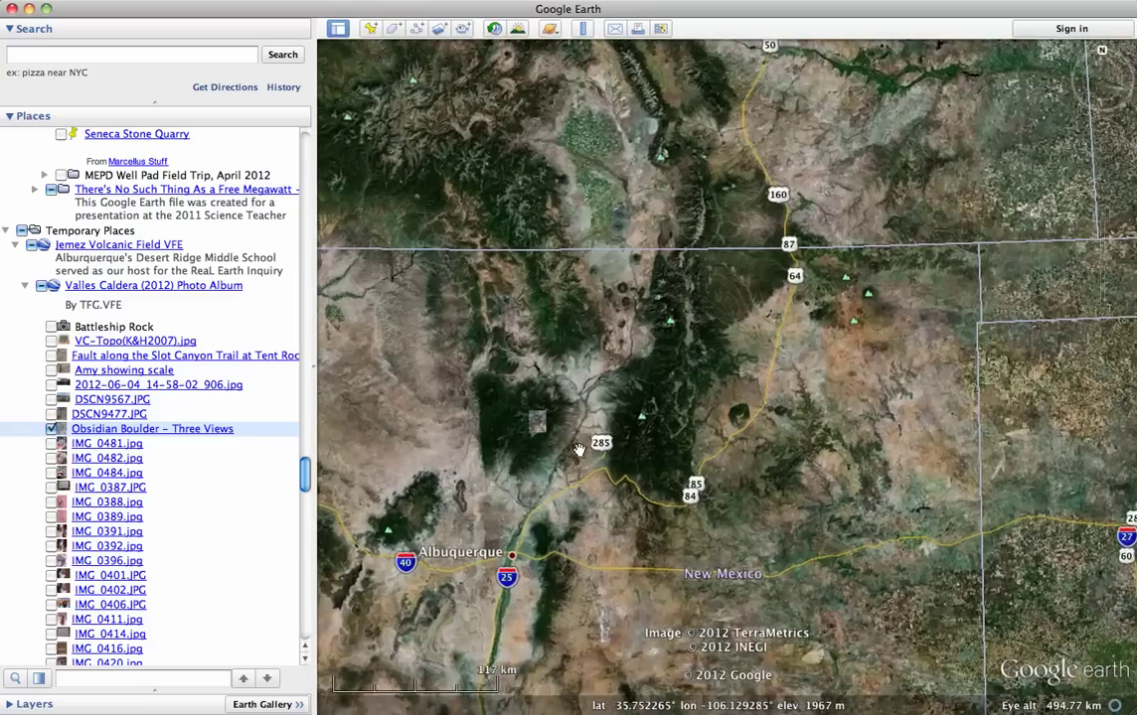
scroll(578, 449, "up", 4)
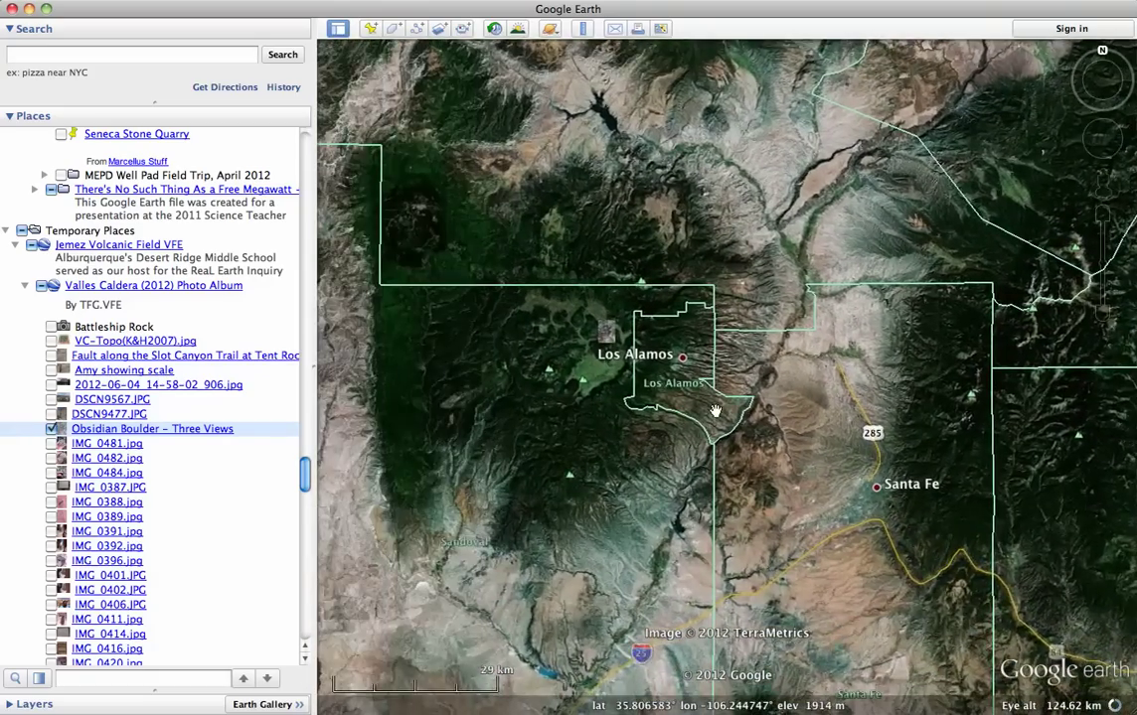
scroll(705, 398, "up", 3)
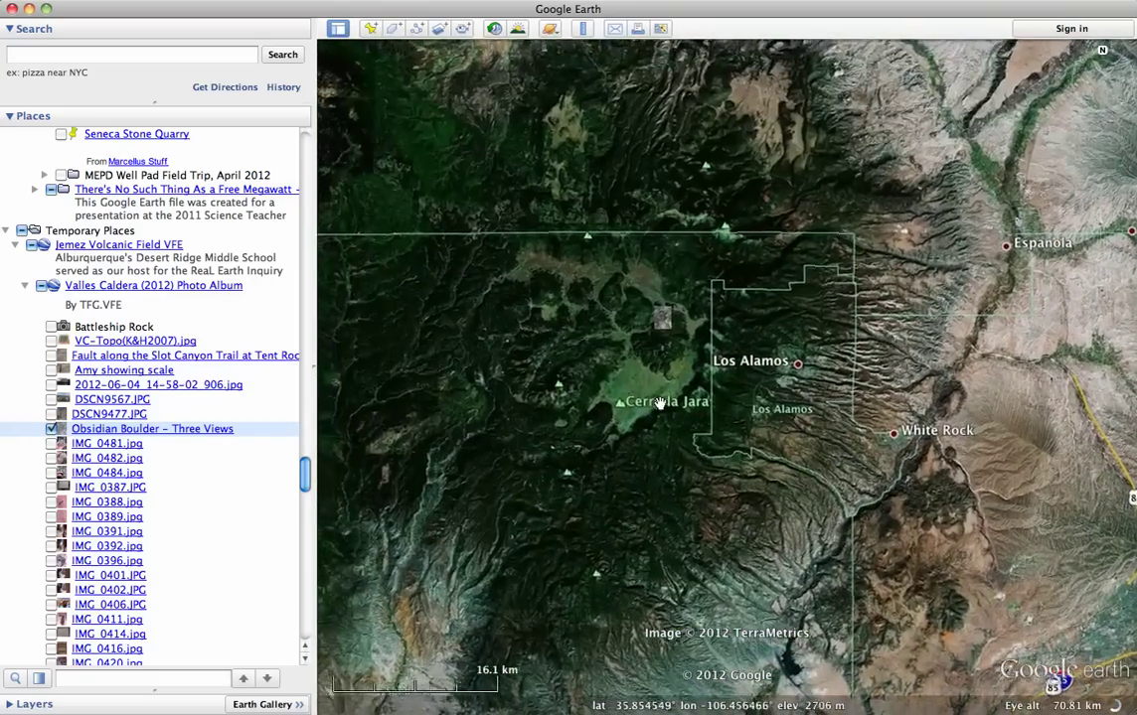
scroll(659, 405, "up", 3)
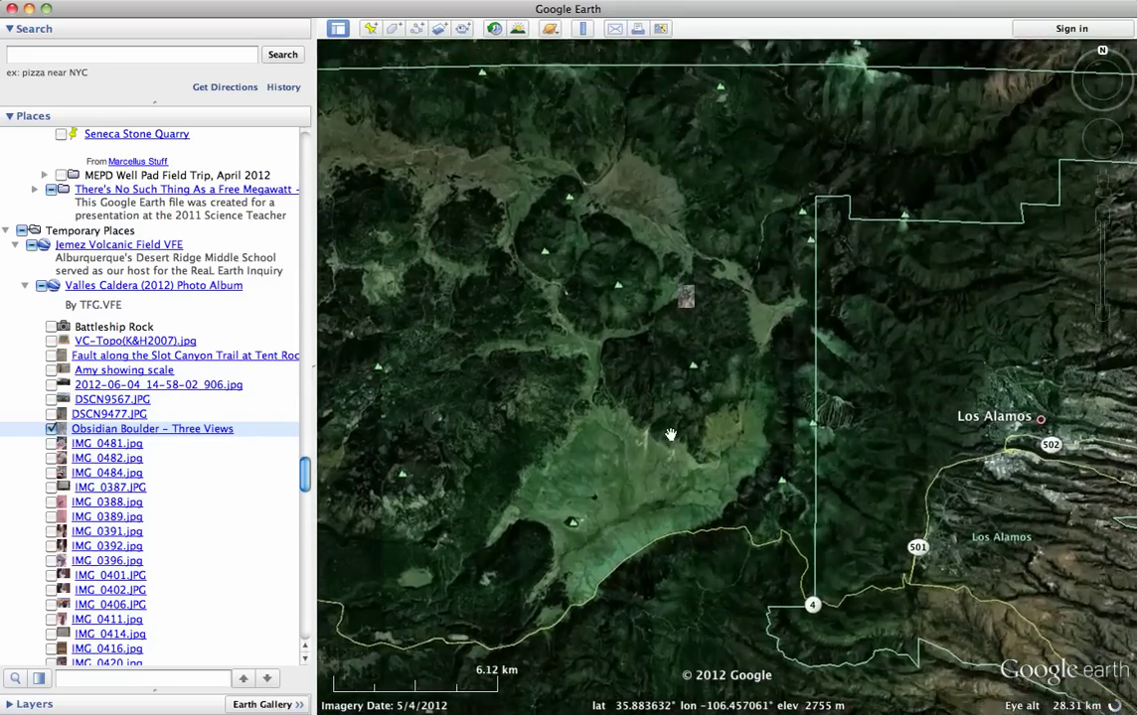
Zoom and pan down to the caldera meadow at 4.33 km eye altitude.
double_click(670, 434)
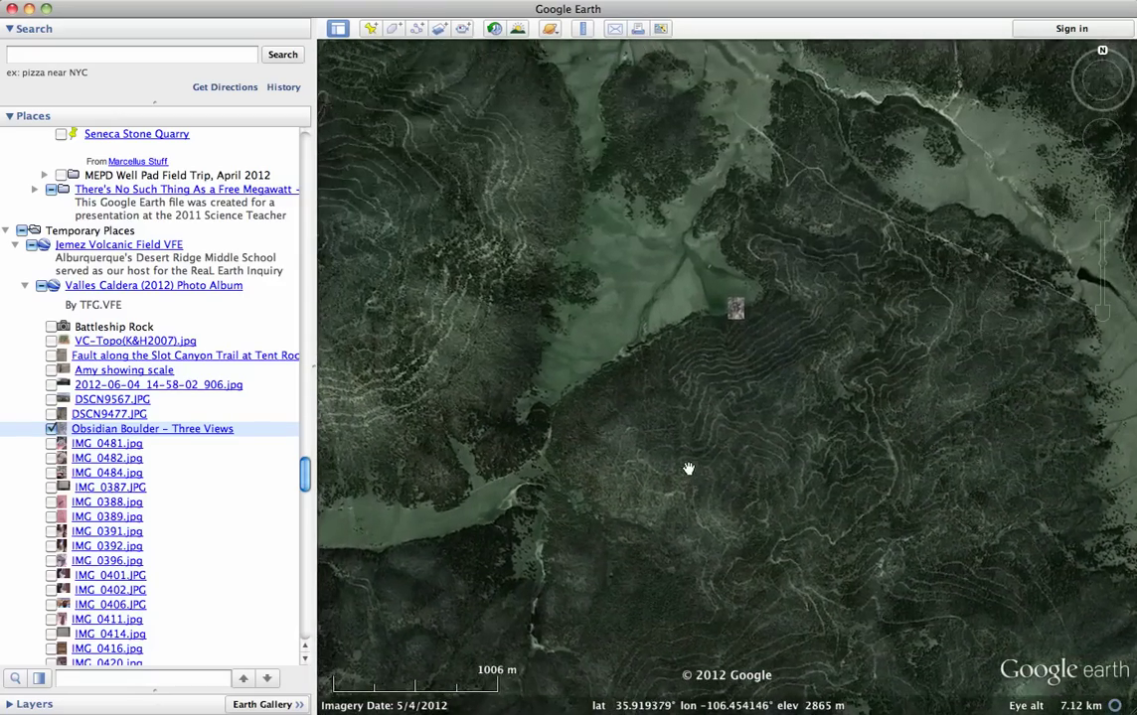
double_click(679, 442)
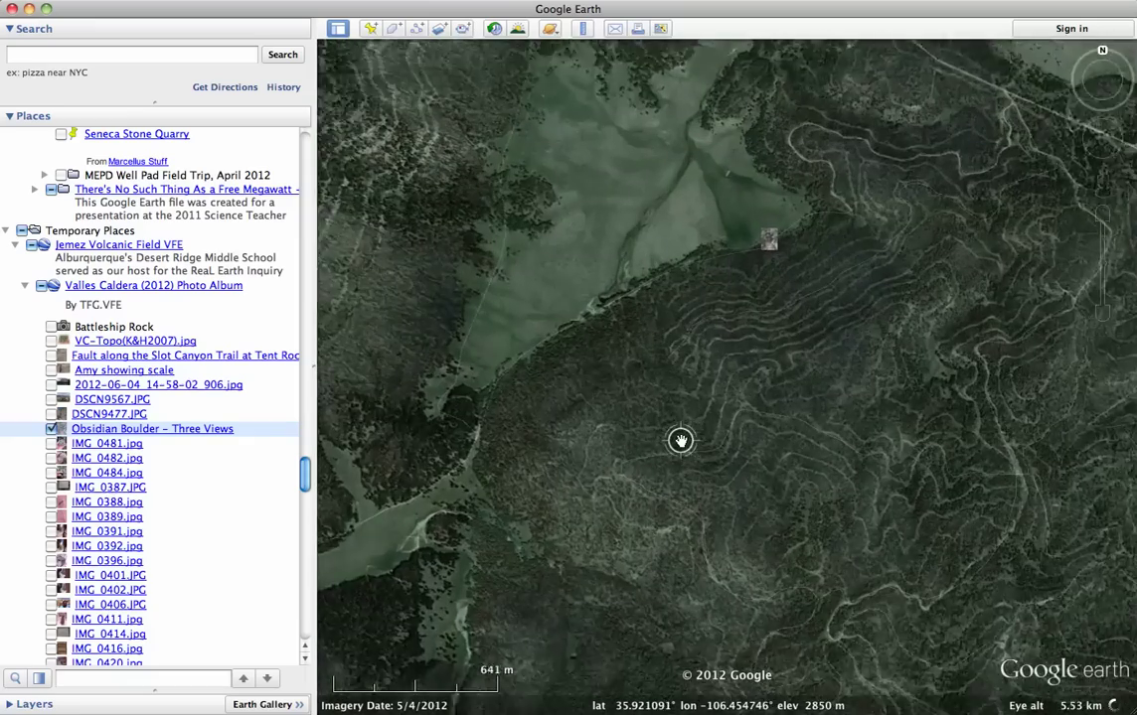
left_click_drag(621, 361, 622, 459)
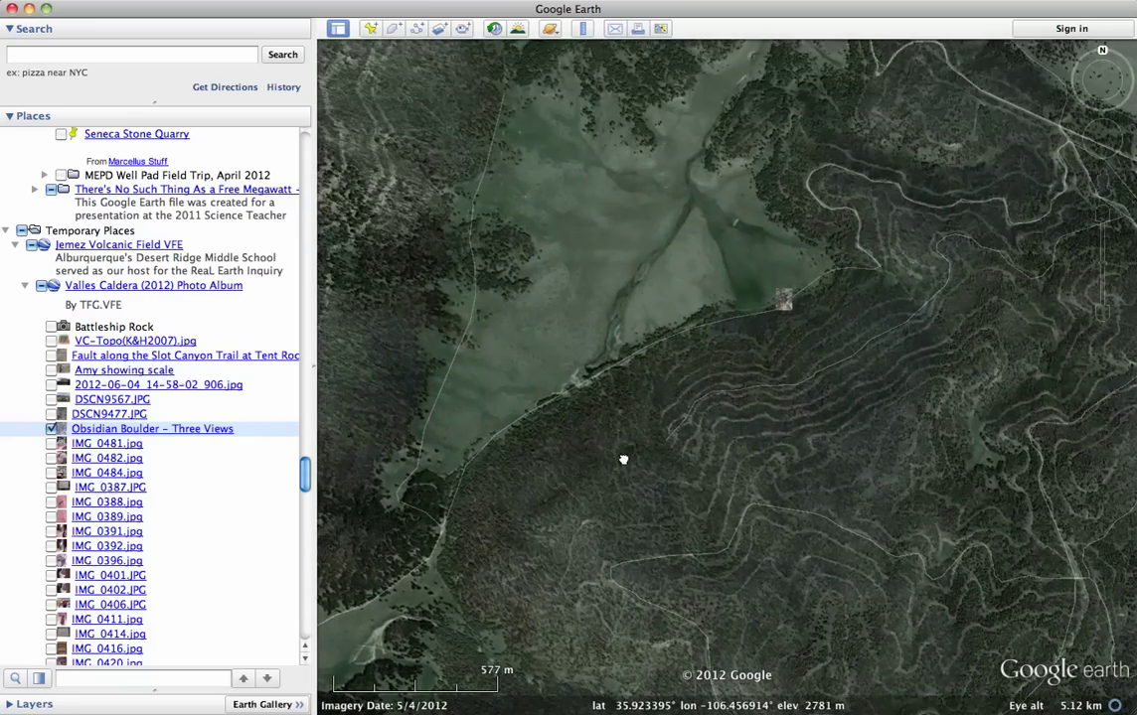
double_click(704, 425)
left_click_drag(568, 299, 680, 354)
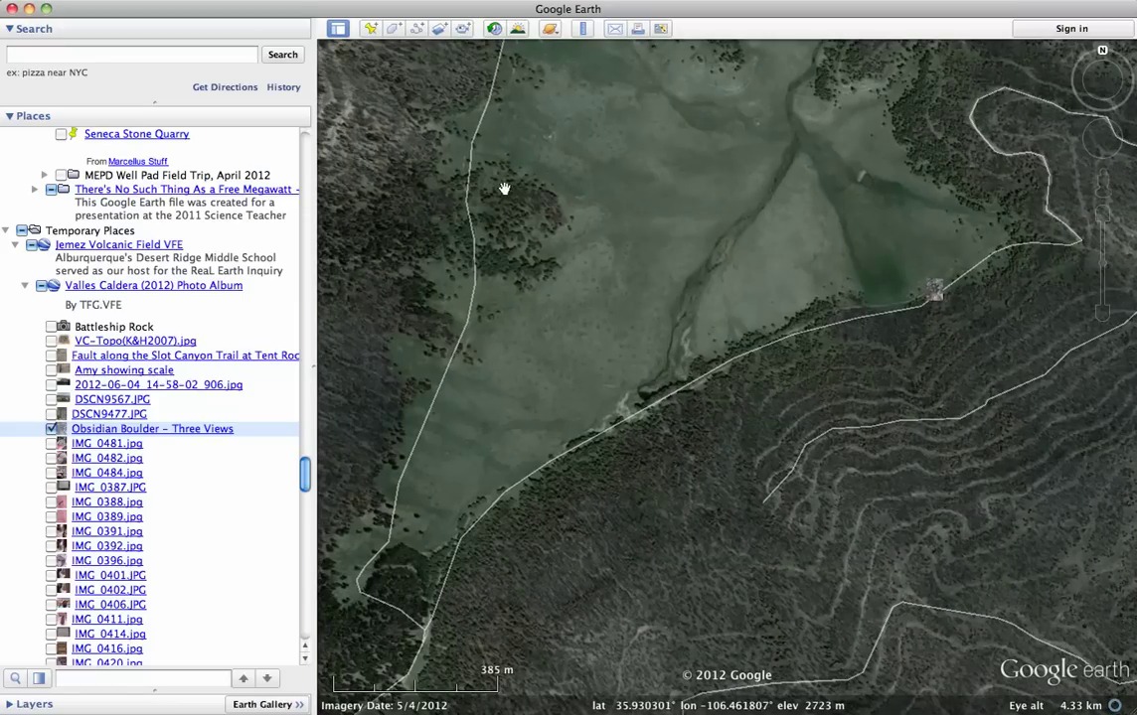
Turn on Historical Imagery and step back to the 5/4/2012 imagery.
left_click(184, 0)
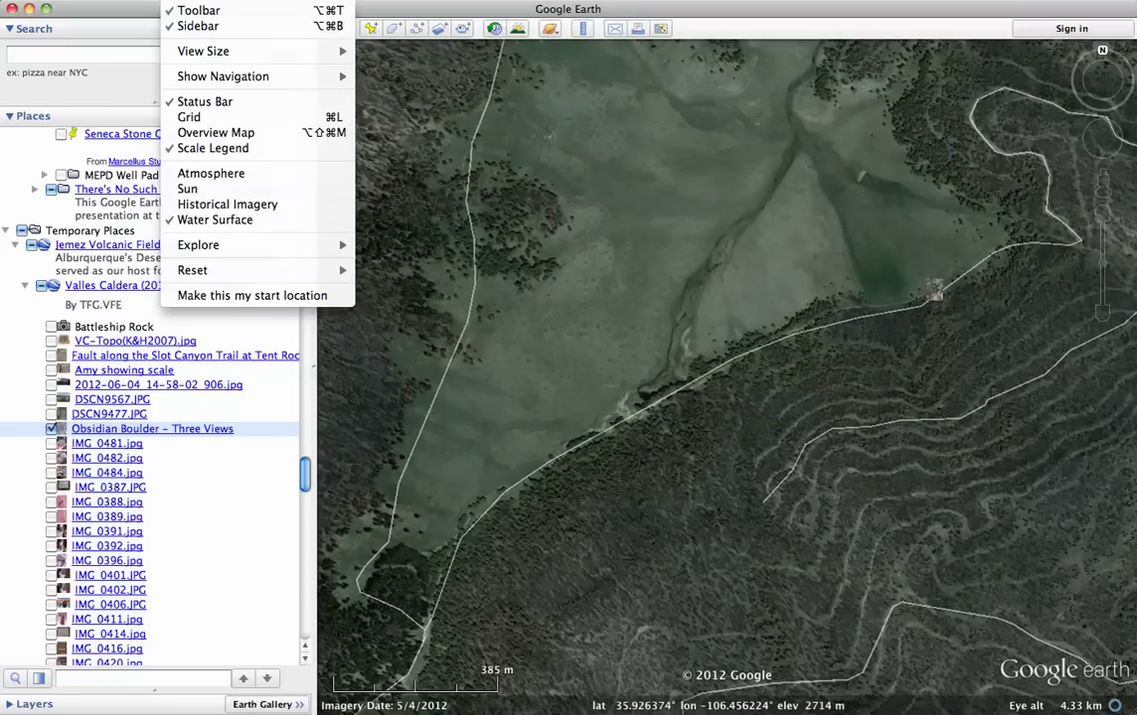
left_click(216, 206)
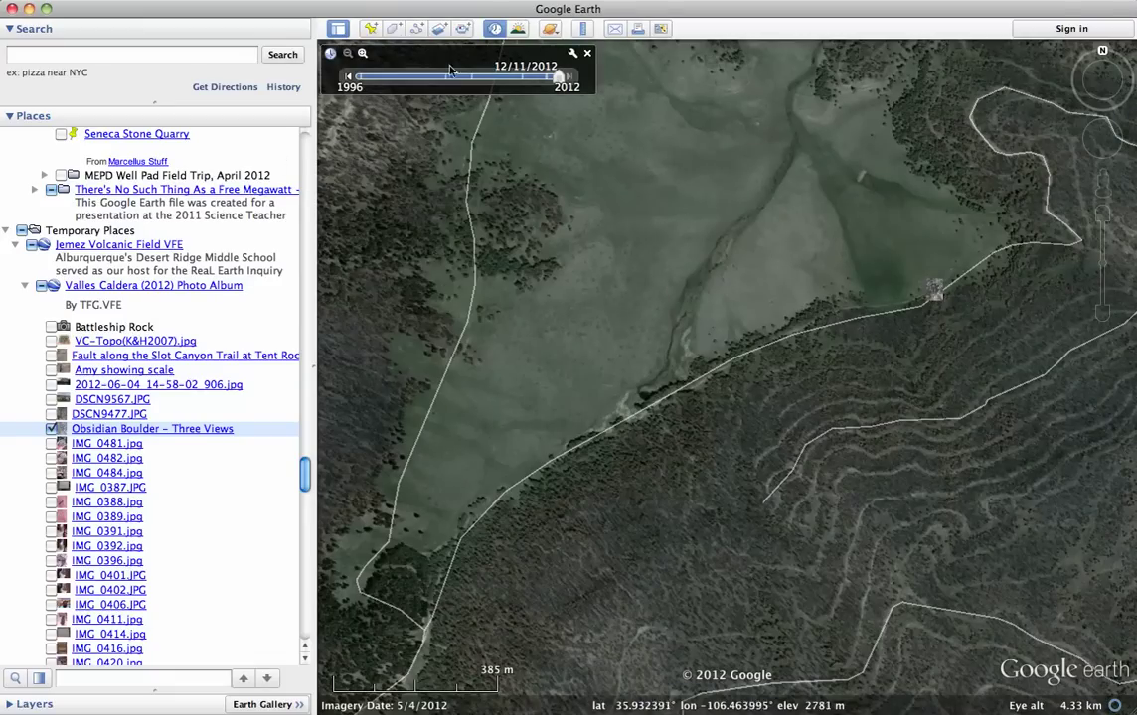
left_click(347, 78)
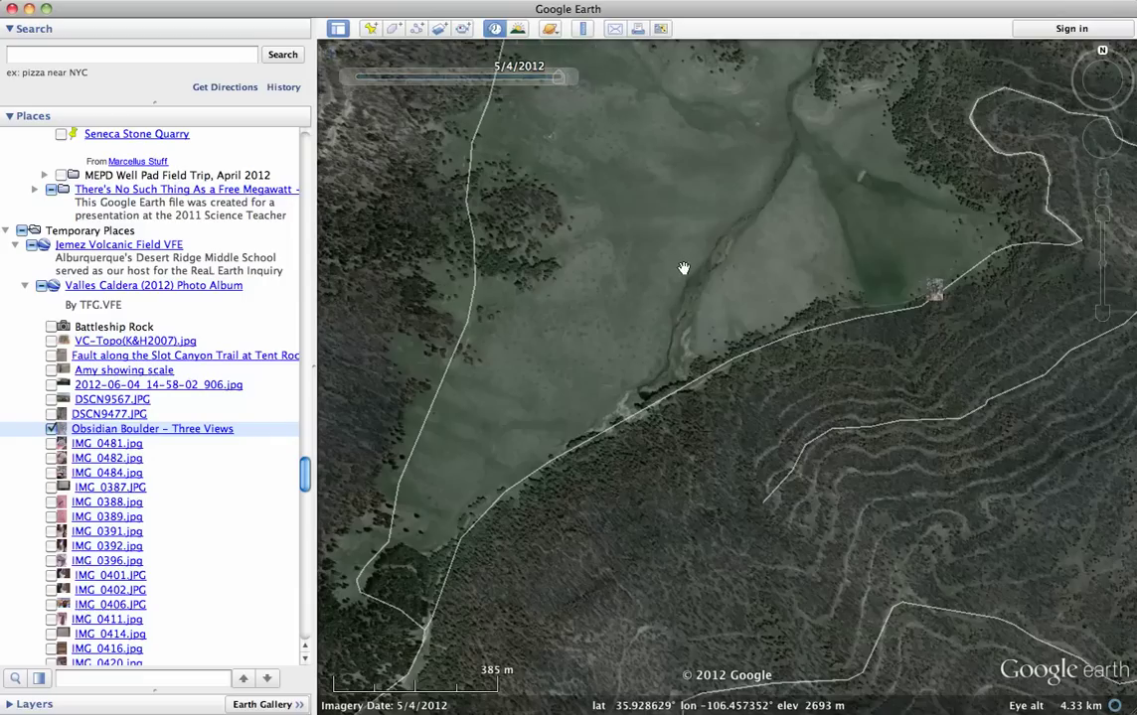
Frame the road along the forest edge at 3.31 km and close the time slider.
left_click_drag(736, 279, 629, 289)
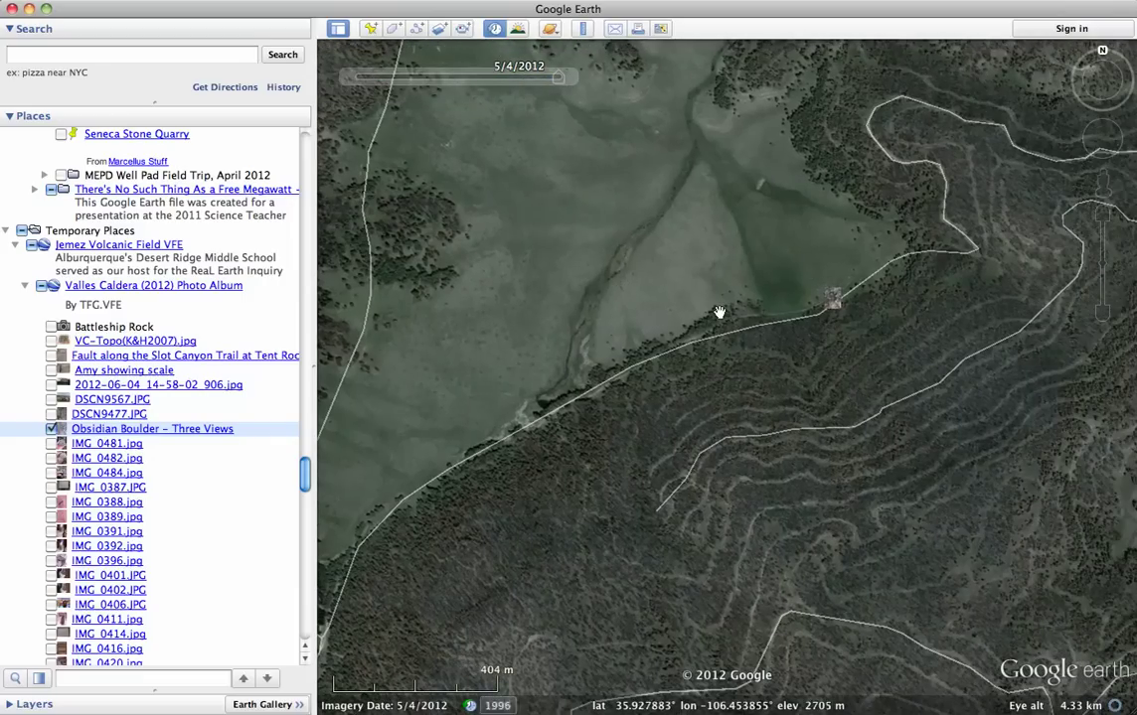
scroll(719, 312, "up", 2)
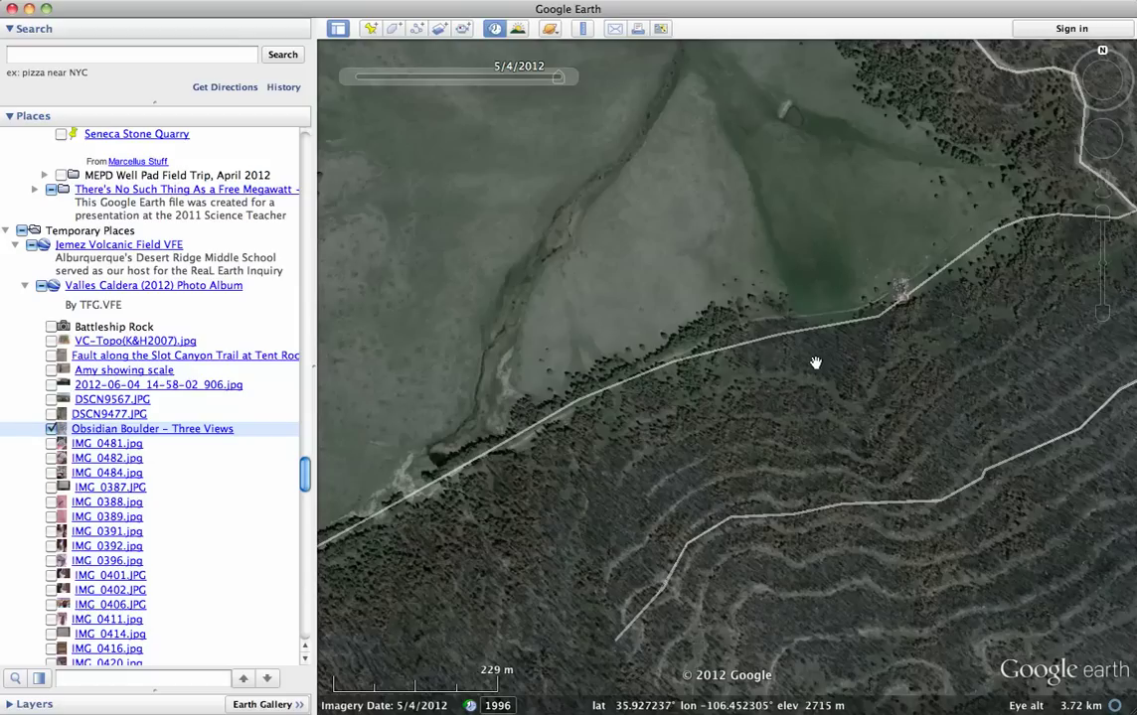
scroll(815, 363, "up", 2)
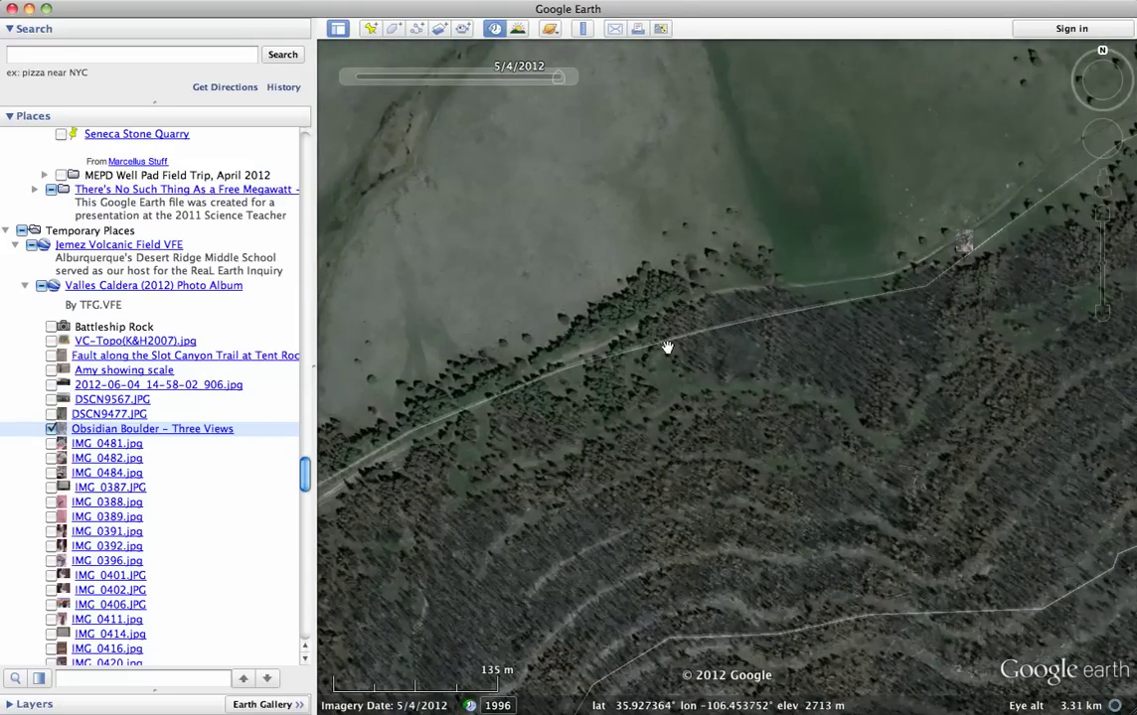
left_click_drag(664, 345, 792, 320)
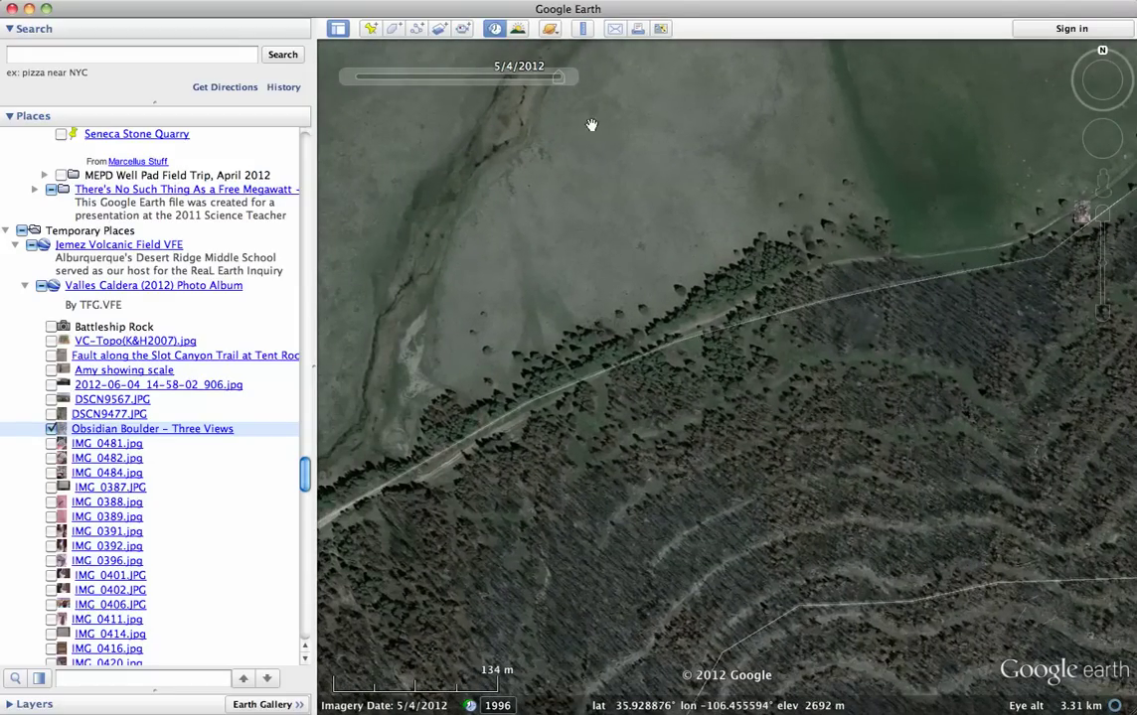
mouse_move(518, 76)
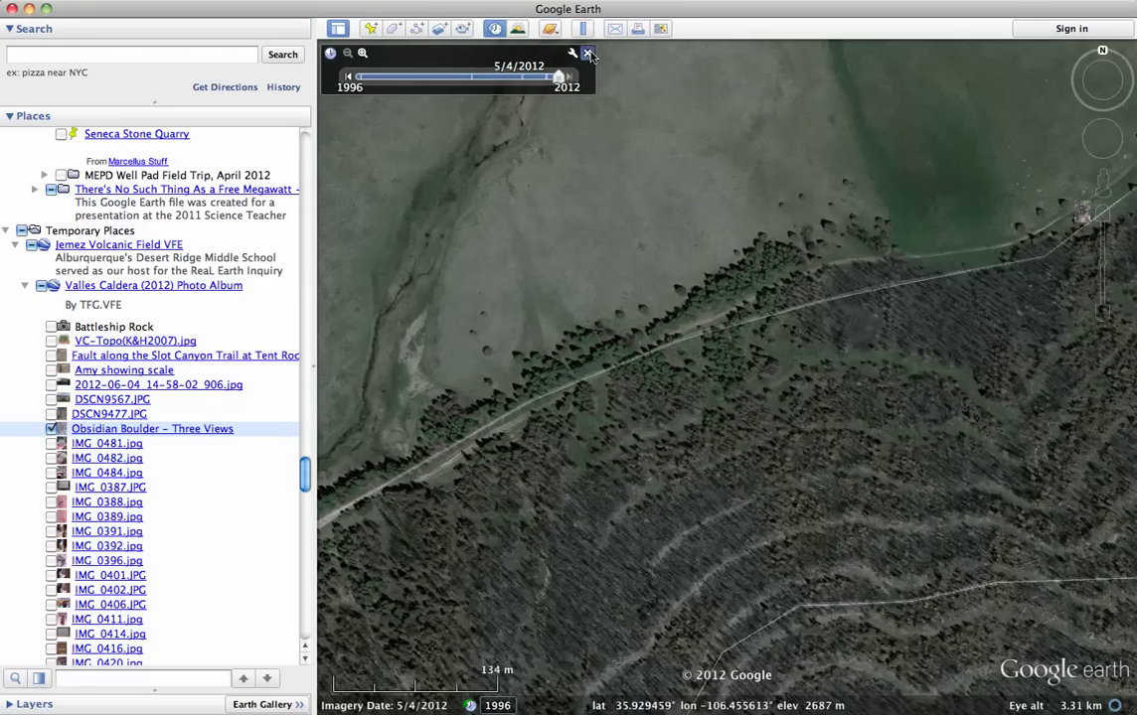
left_click(588, 54)
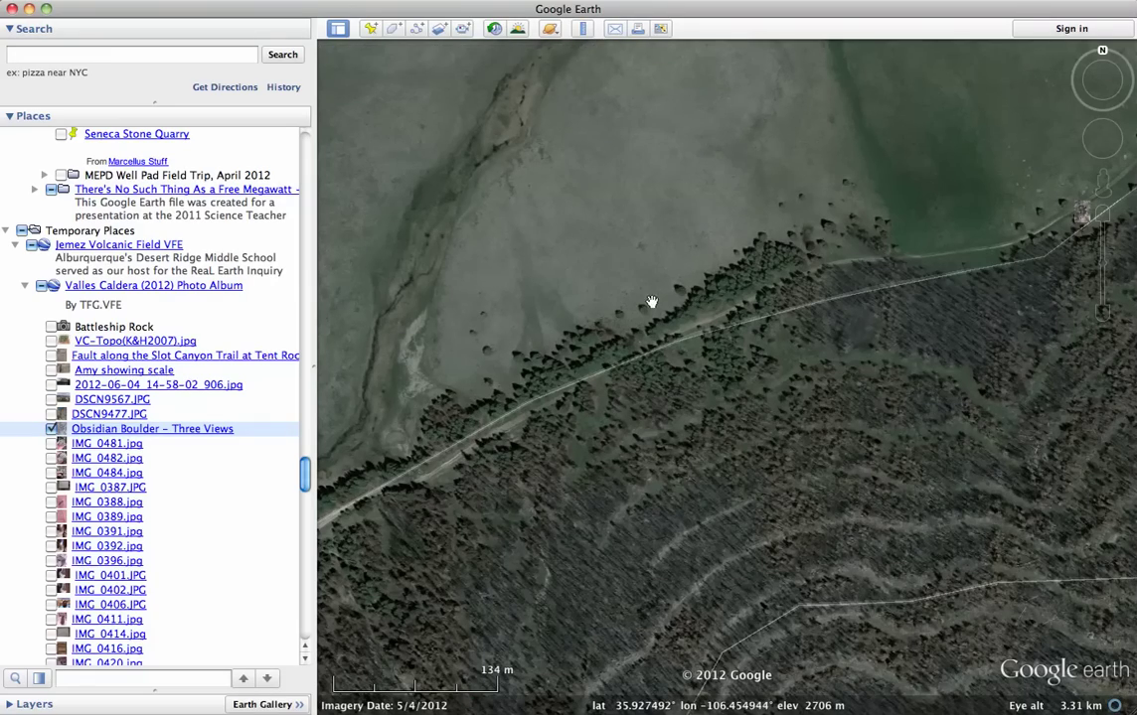
Drop the Pegman onto the caldera road for a ground-level view, then switch to Chrome.
scroll(712, 318, "up", 5)
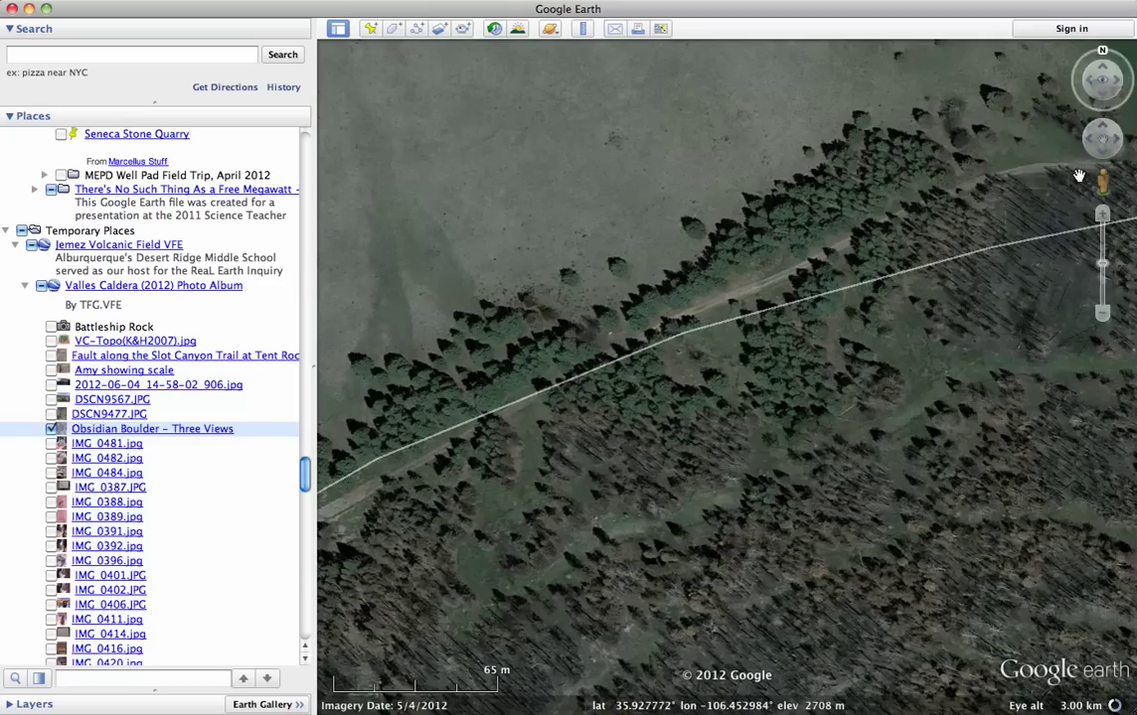
left_click_drag(1103, 184, 887, 223)
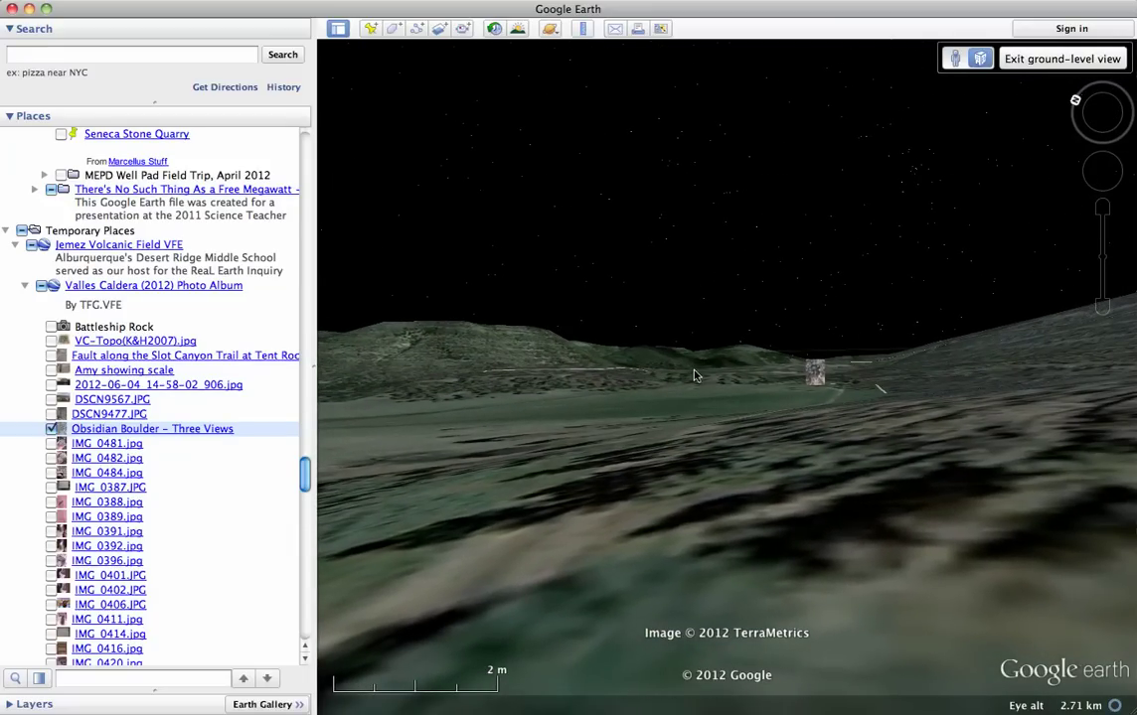
key("super+Tab")
key("super+Tab")
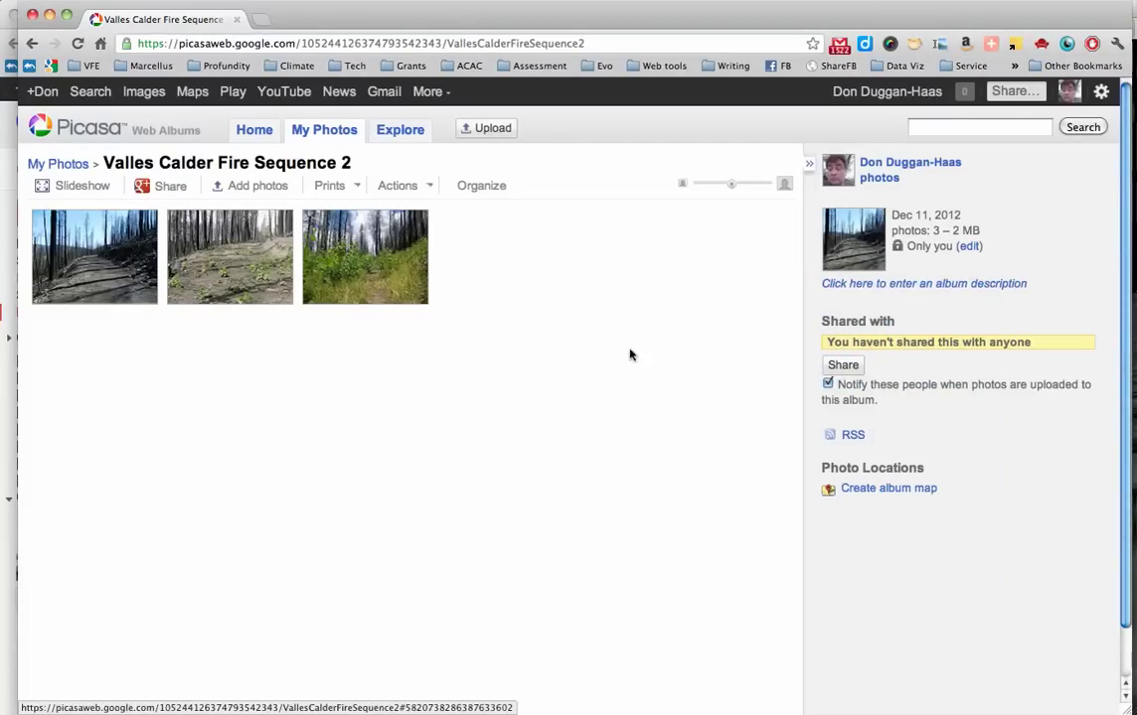
Share the Valles Calder Fire Sequence 2 album with a Public audience.
left_click(841, 366)
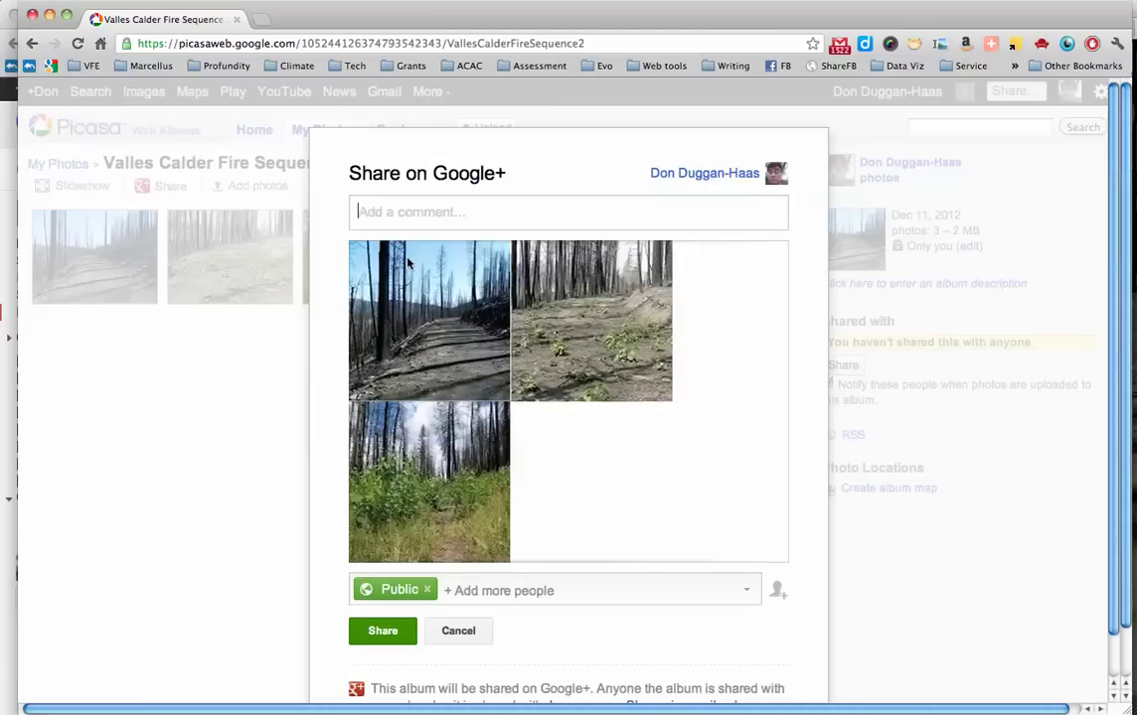
left_click(379, 636)
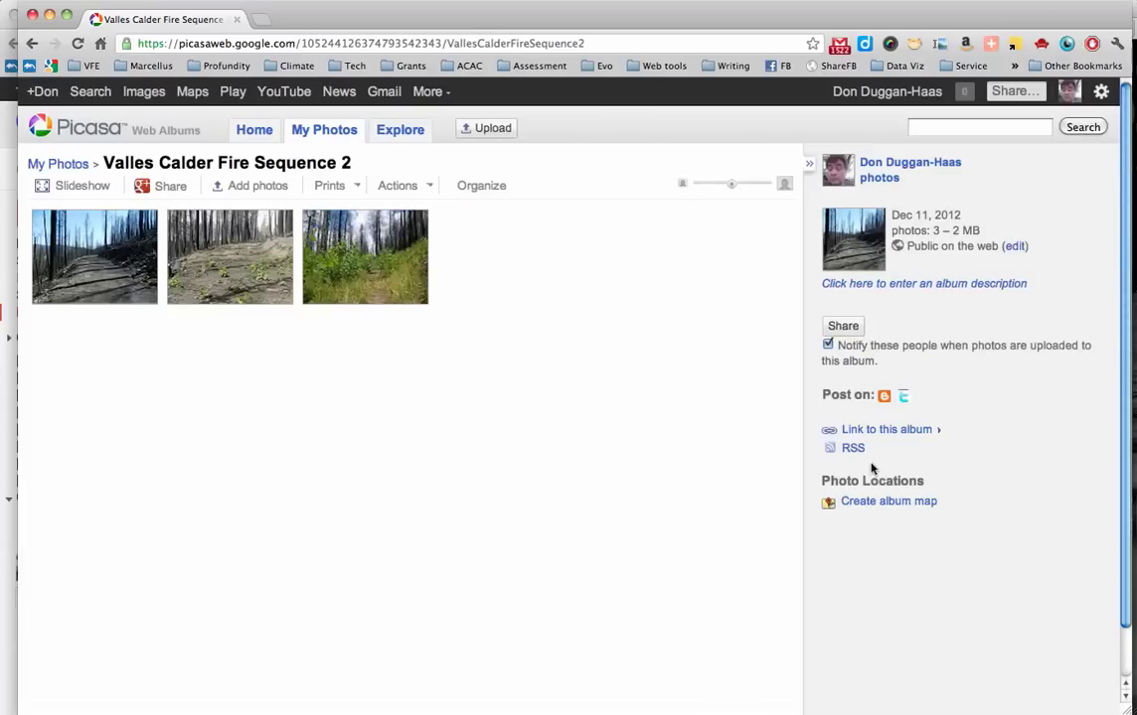
Copy the album's Extra large 600px slideshow embed code and return to Google Earth.
left_click(887, 430)
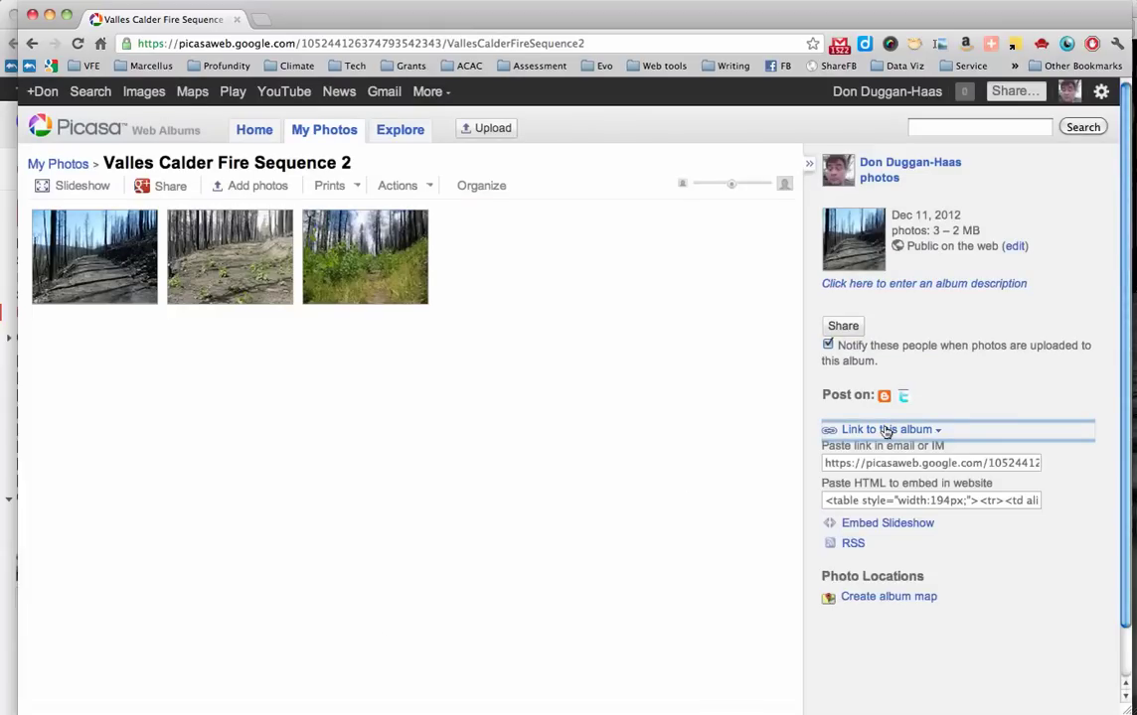
left_click(897, 525)
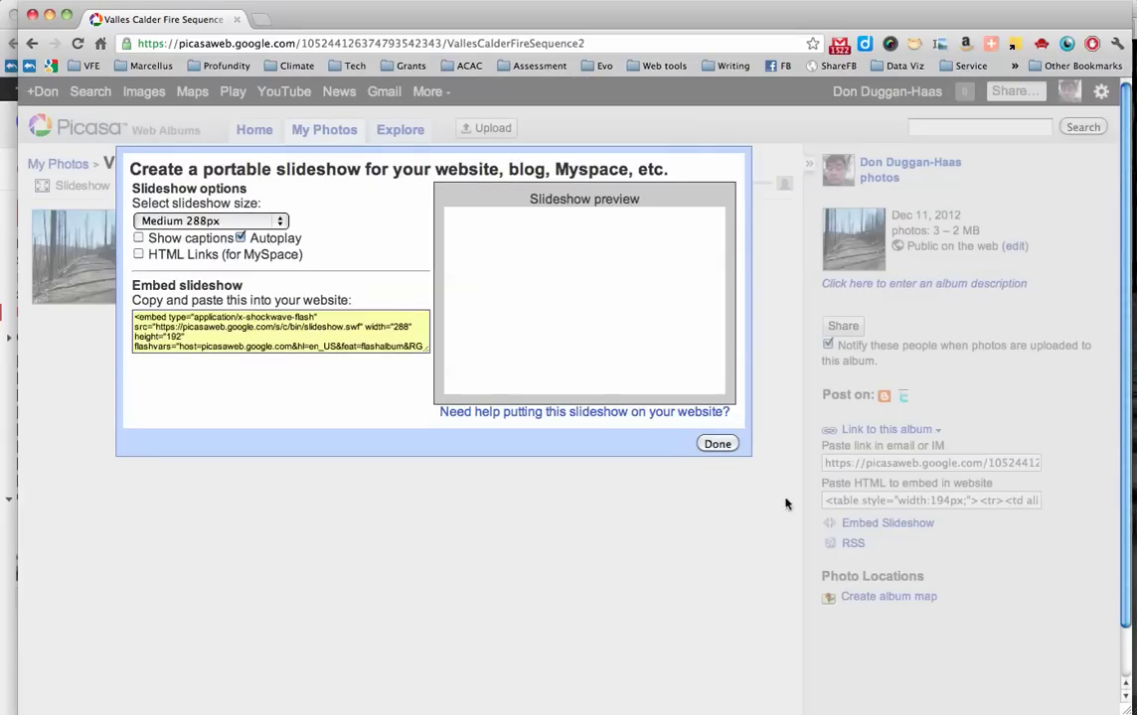
left_click(246, 222)
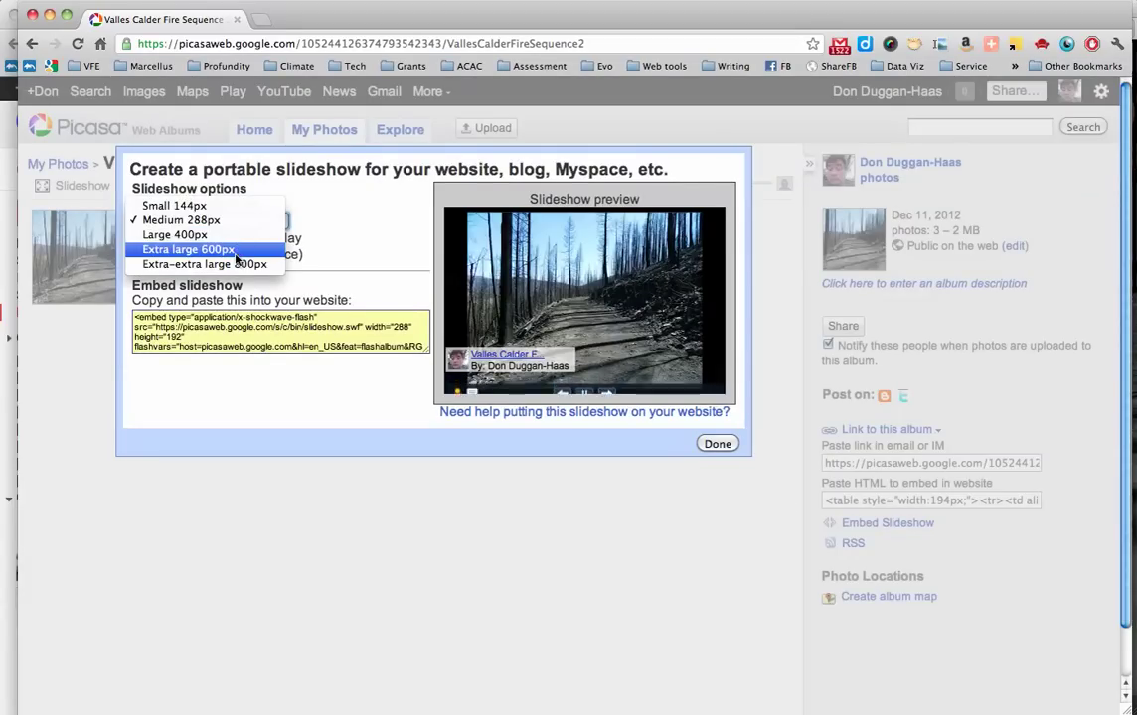
left_click(236, 256)
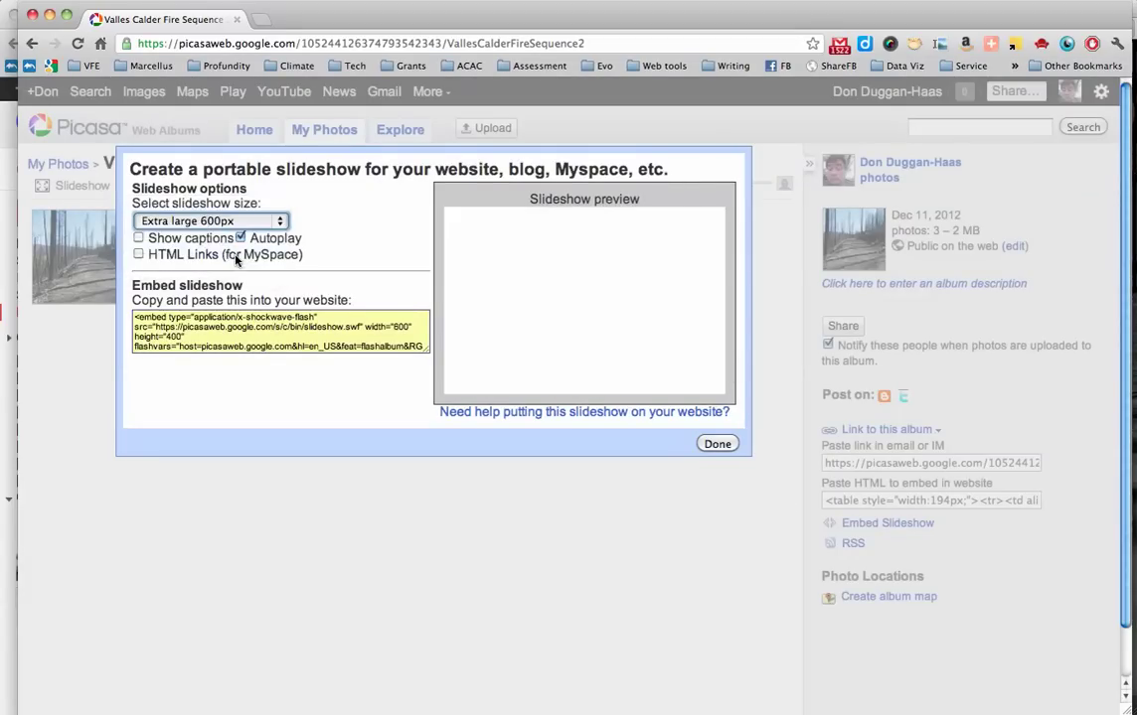
left_click(258, 328)
key("super+c")
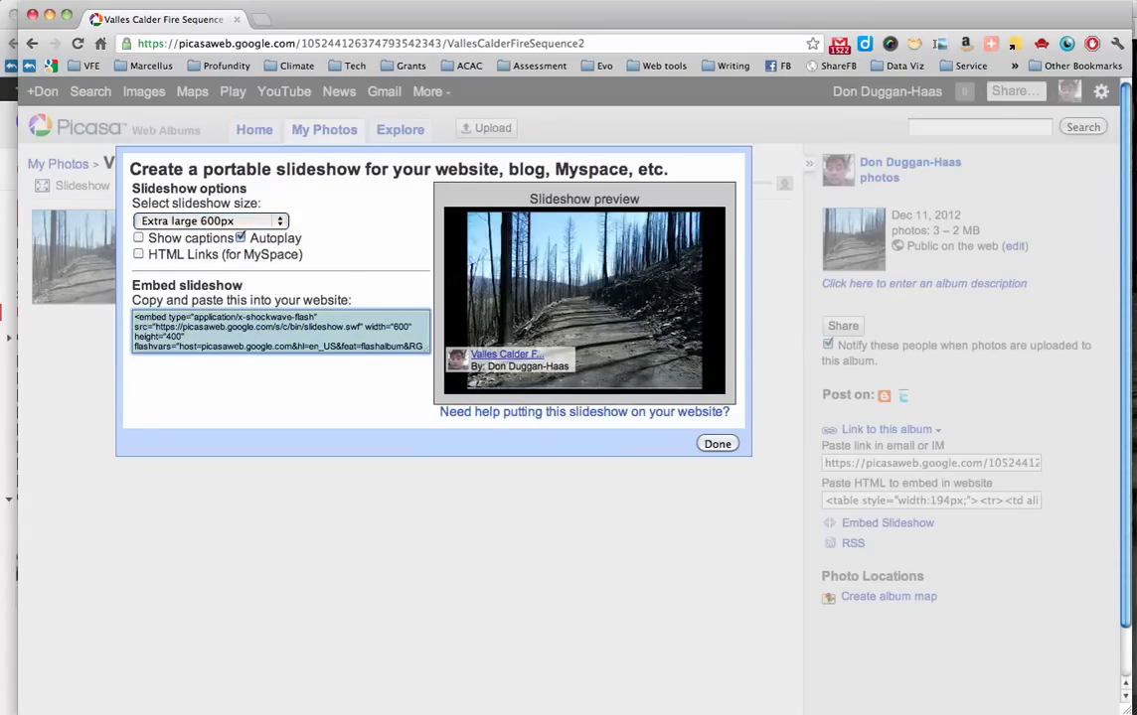
key("super+Tab")
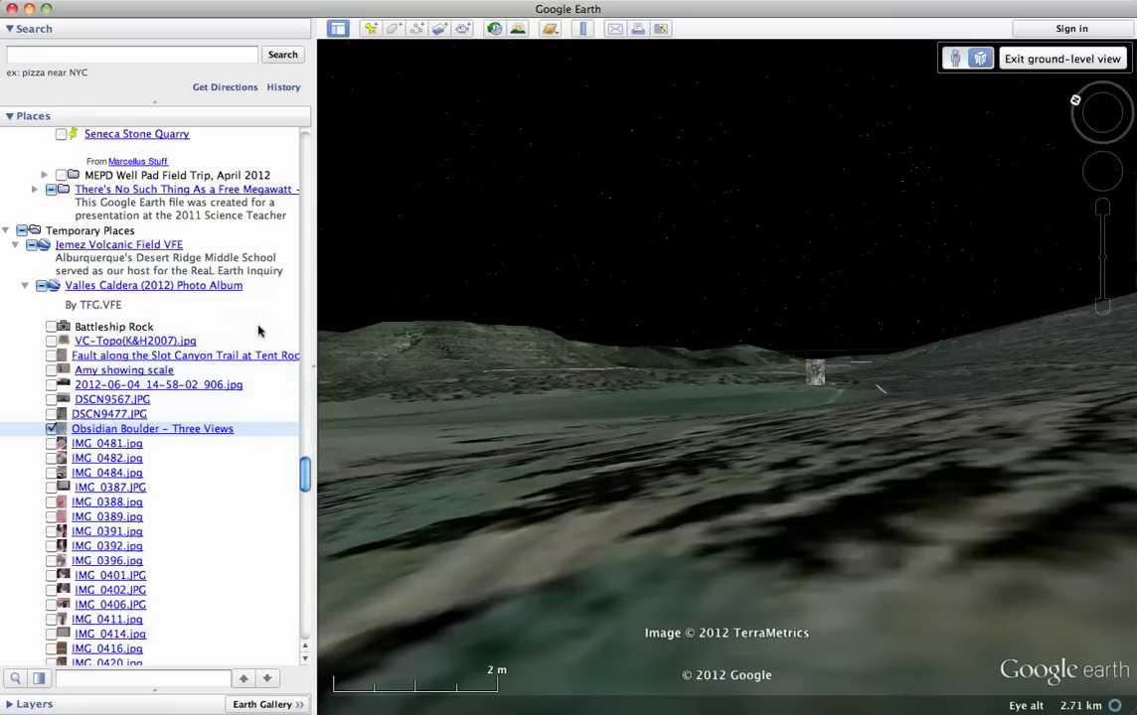
Save placemark 'Valles Caldera Fire Sequence 2' with the pasted slideshow embed code as its description.
left_click(370, 27)
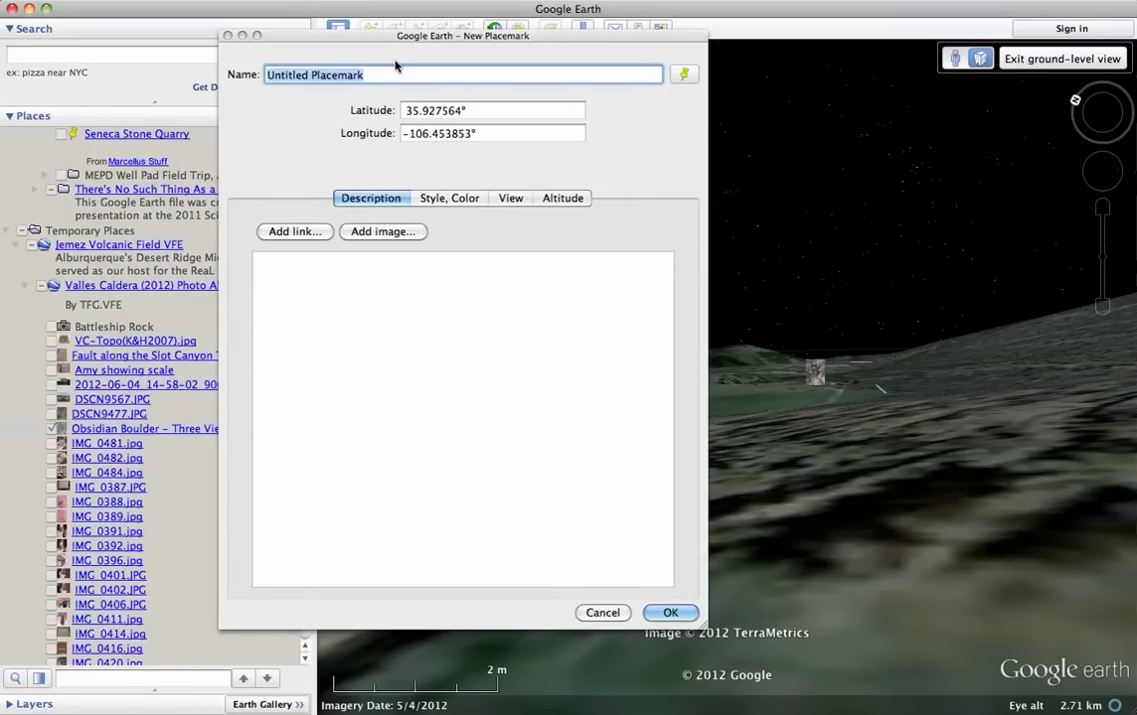
type("Valles C")
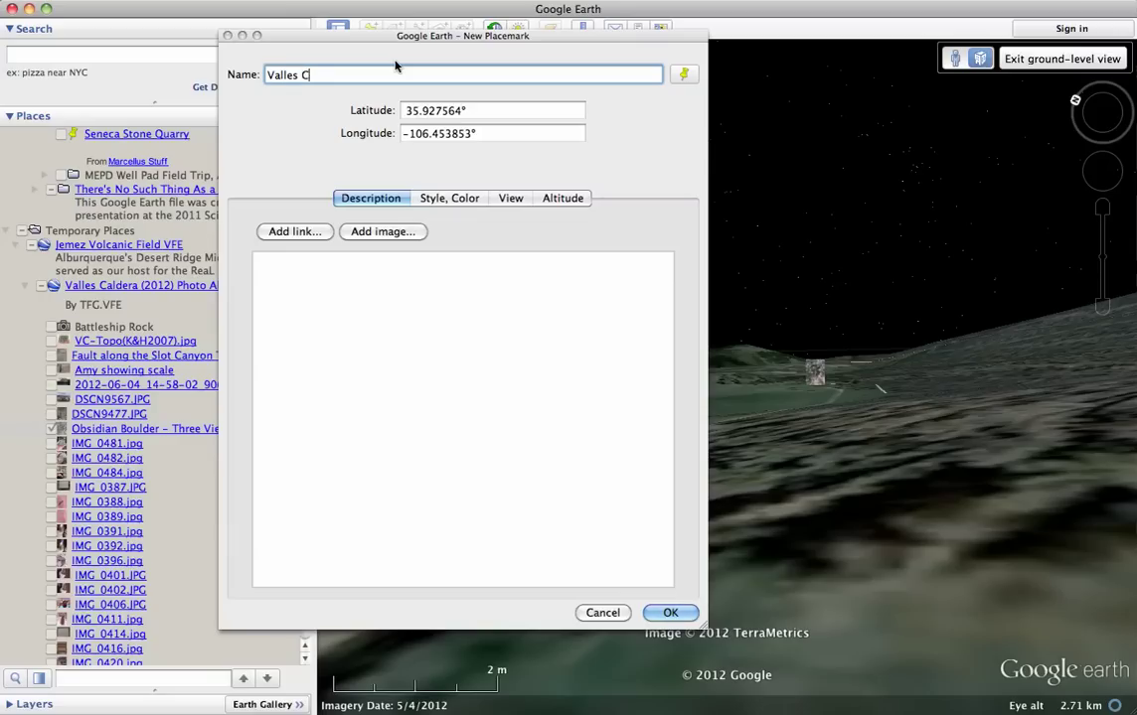
type("aldera Fire Sequence 2")
left_click(327, 298)
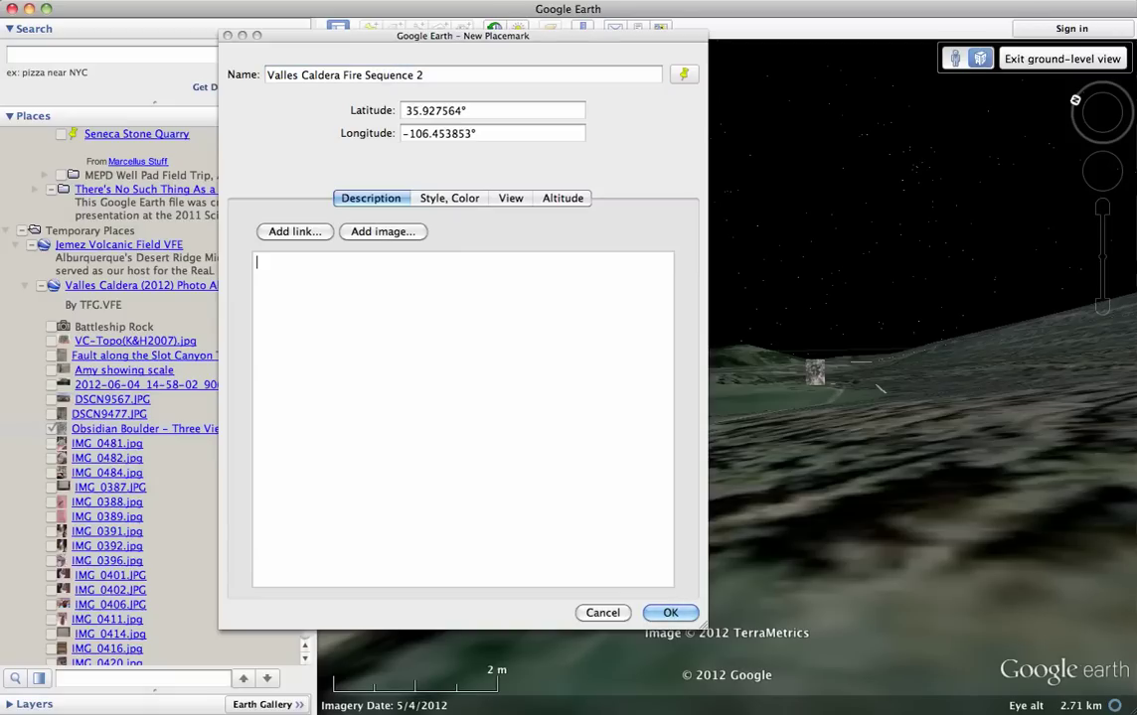
key("super+v")
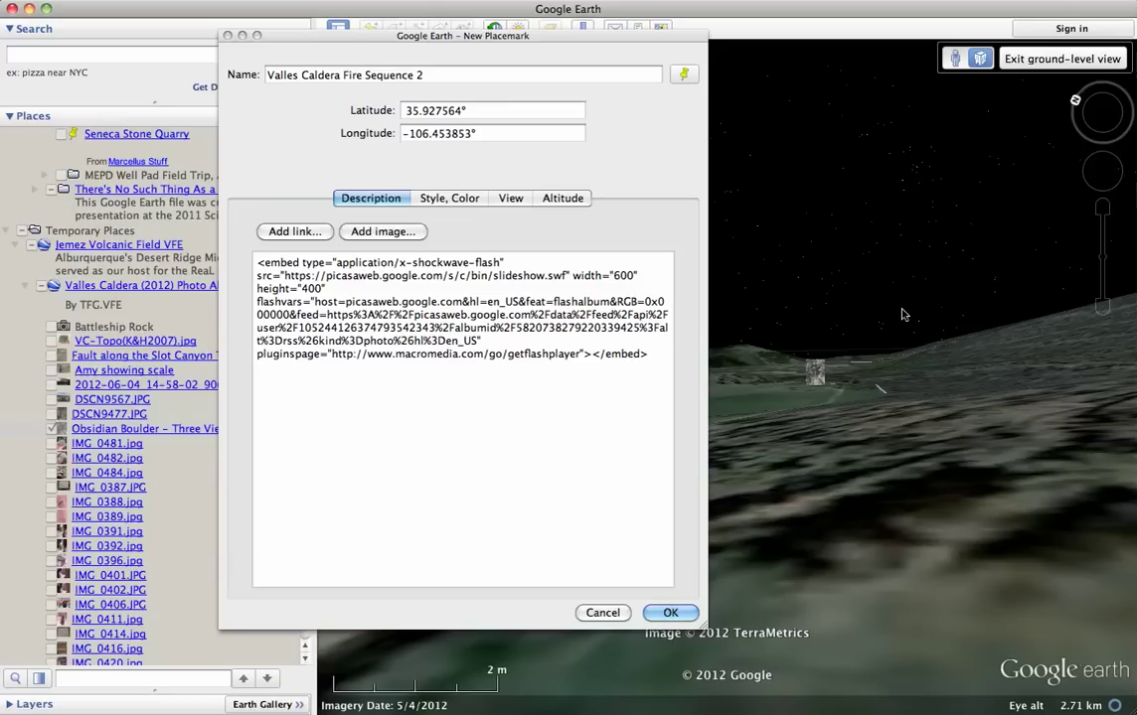
left_click_drag(903, 315, 690, 337)
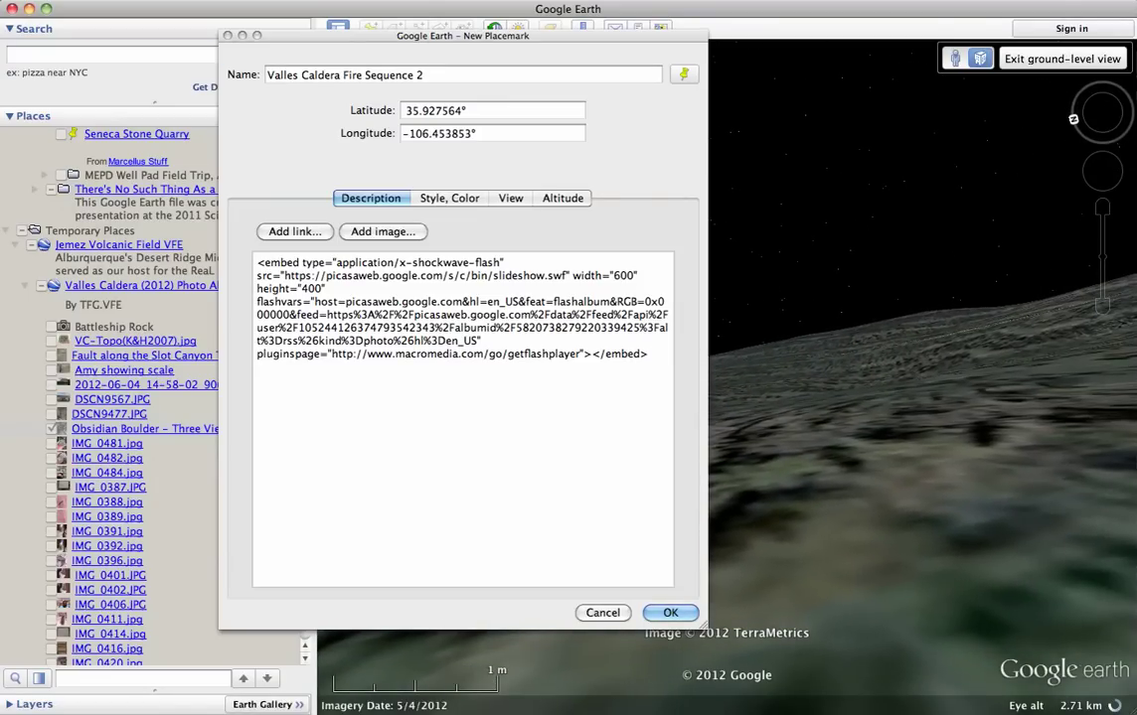
left_click(511, 198)
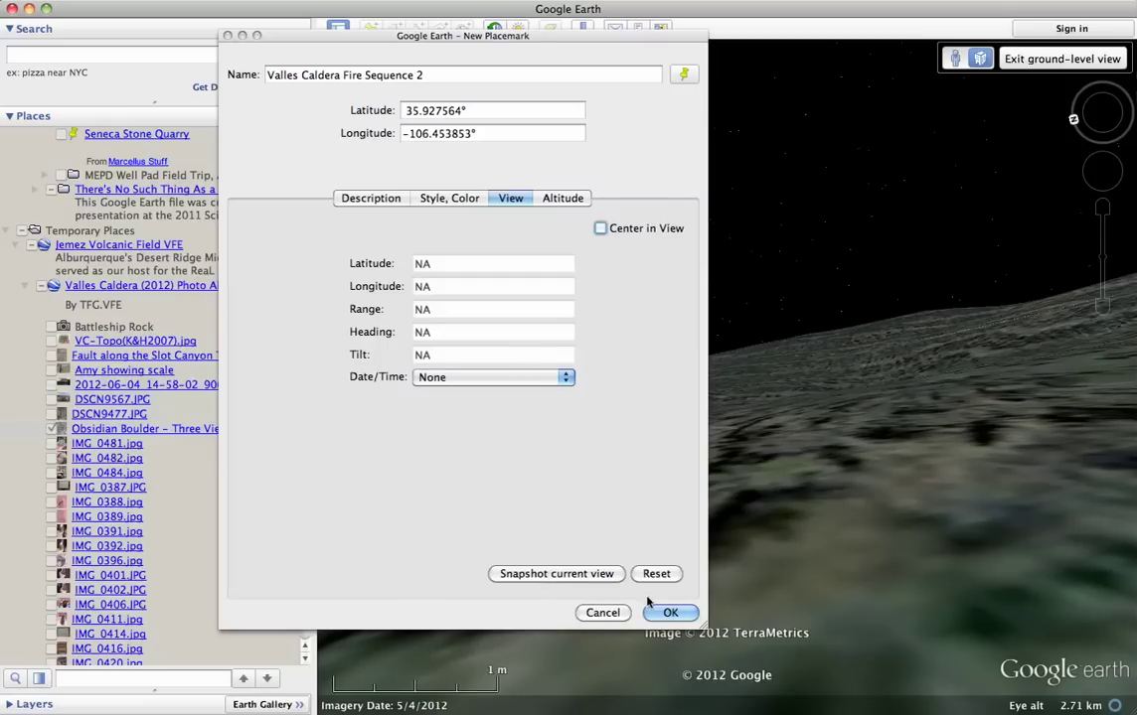
left_click(365, 201)
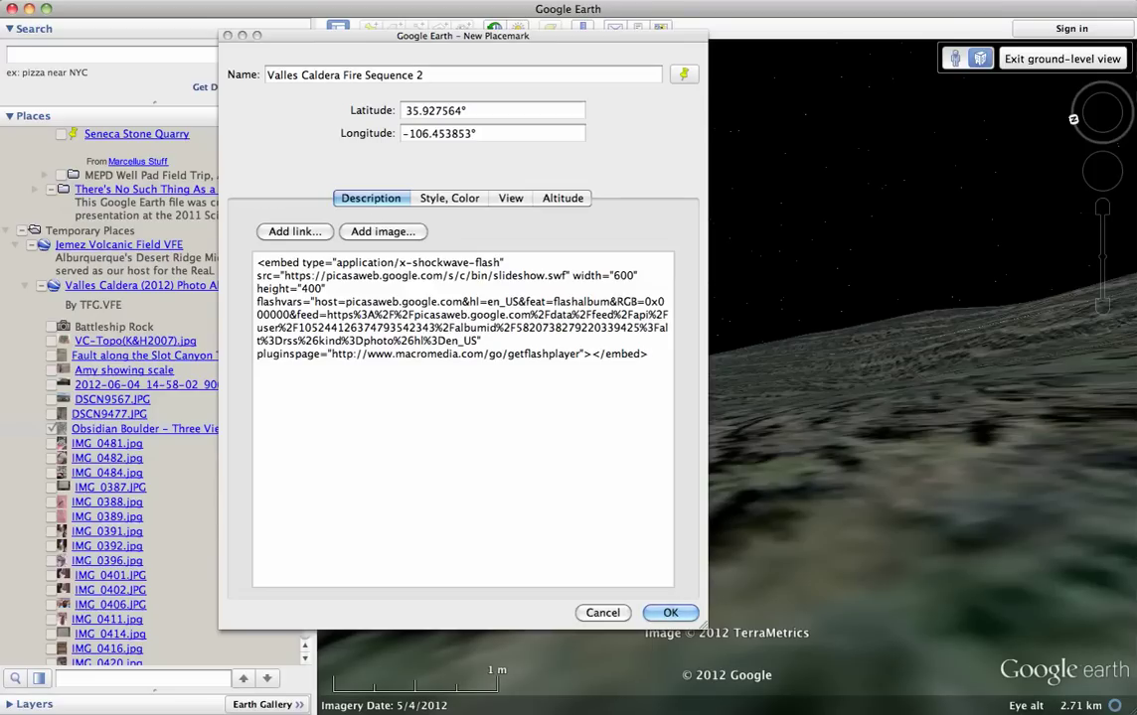
left_click(668, 612)
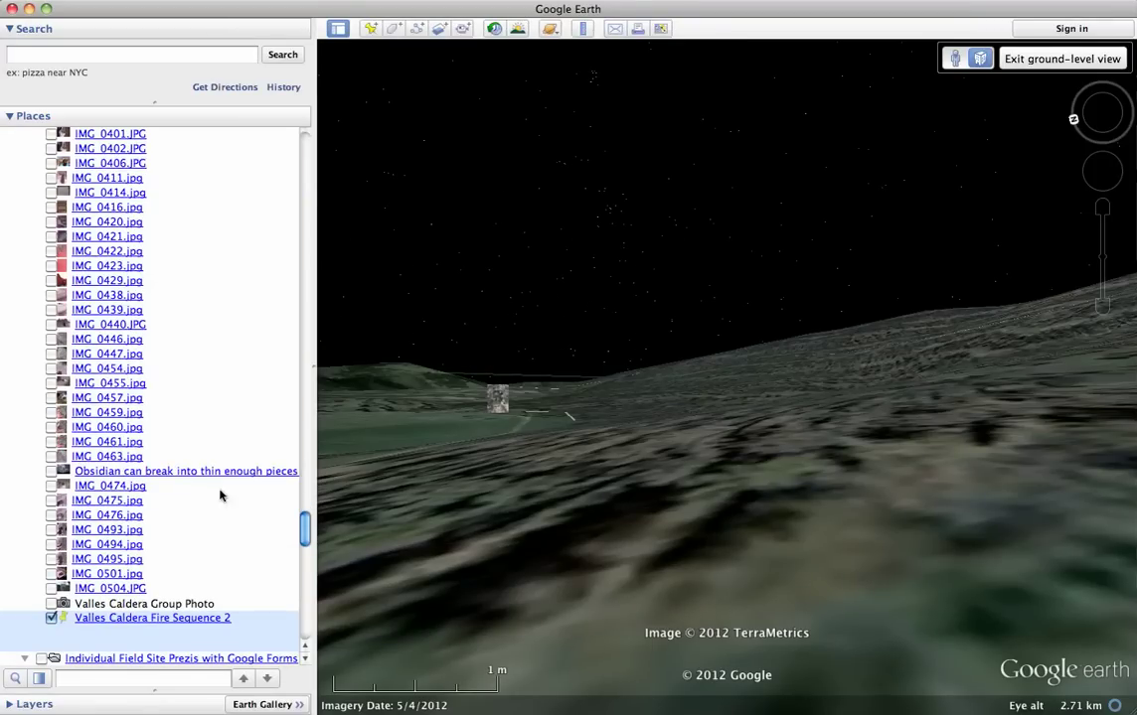
Select the Valles Caldera Fire Sequence 2 placemark in Places to play its slideshow balloon.
left_click(162, 619)
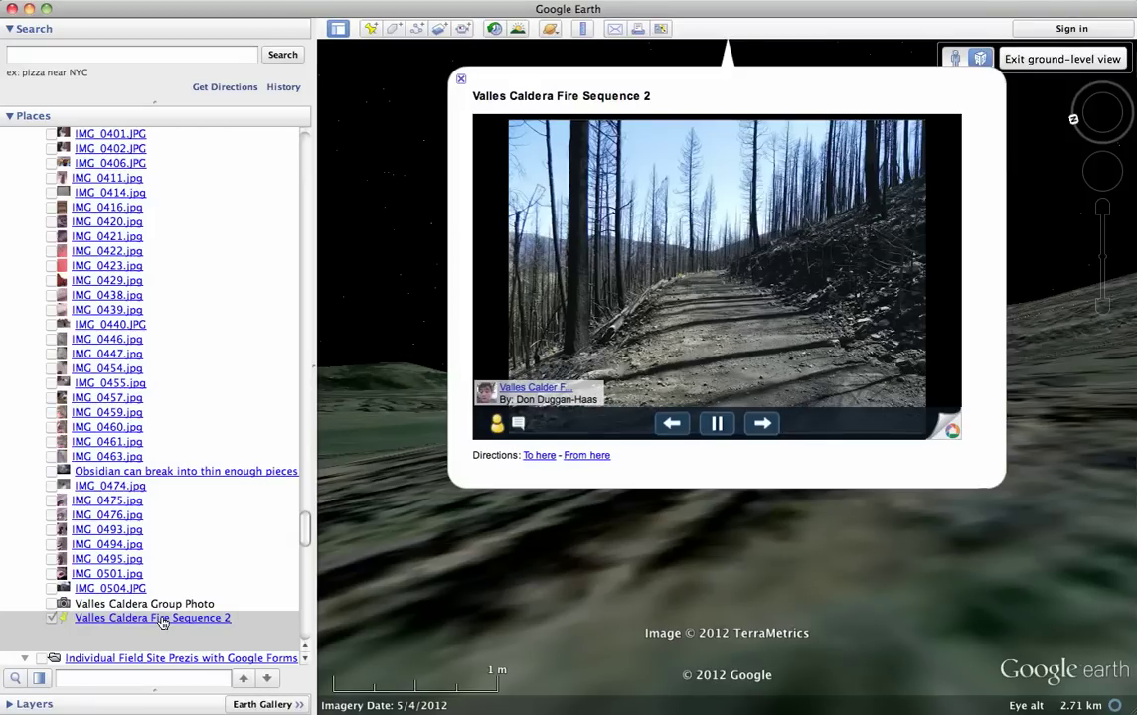